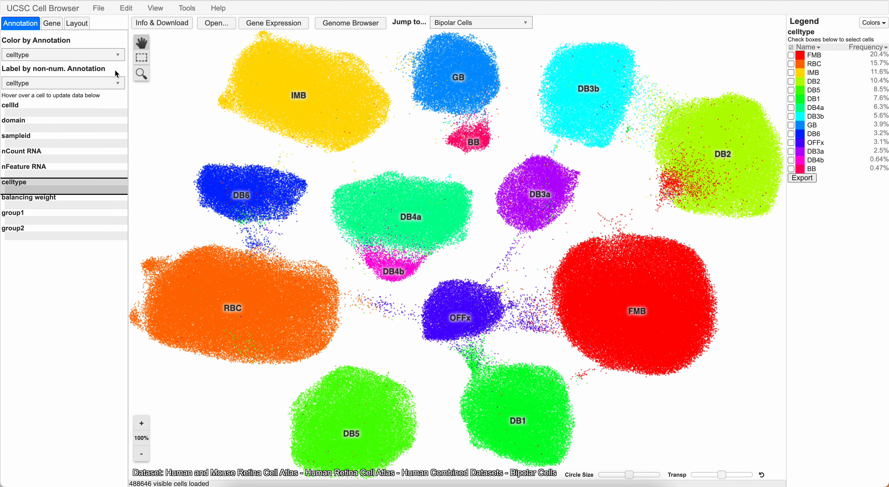
- View the bipolar cells colored by the group2 annotation, and restore the celltype coloring
{"action": "left_click", "coordinate": [109, 56]}
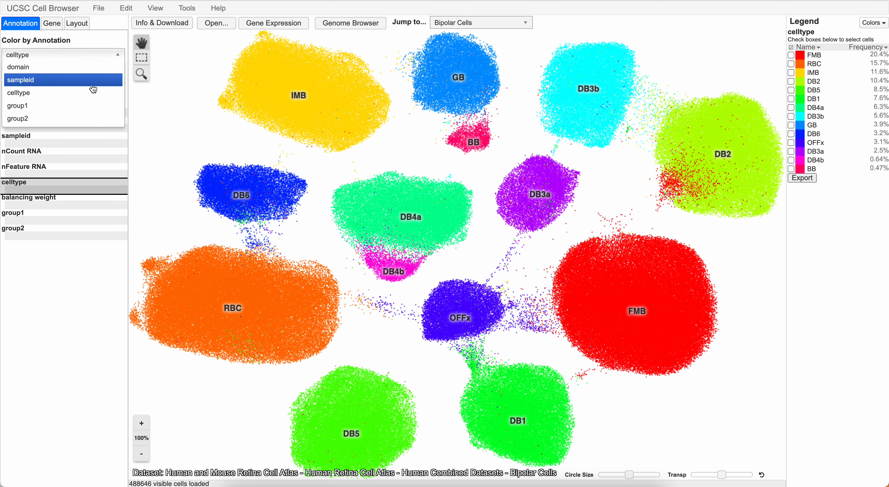
{"action": "left_click", "coordinate": [62, 120]}
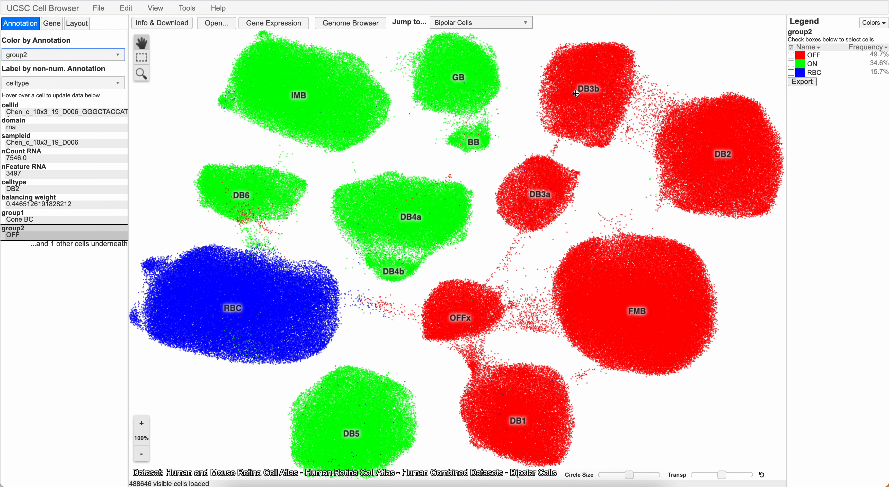
{"action": "left_click", "coordinate": [52, 54]}
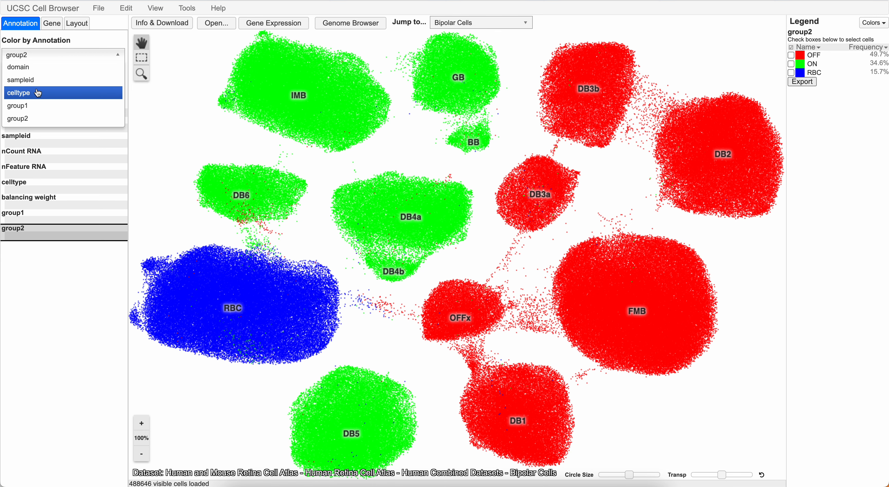
{"action": "key", "text": "Return"}
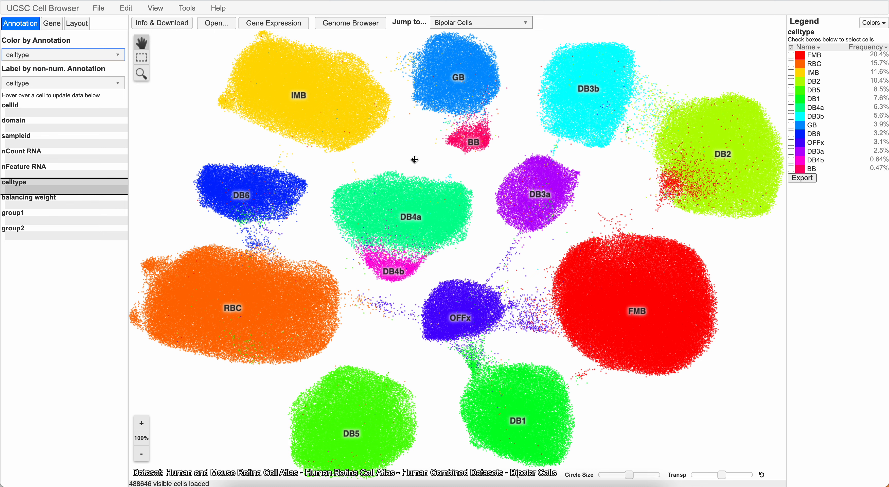
- Color the bipolar cells by expression of the gene MEIS2
{"action": "left_click", "coordinate": [51, 23]}
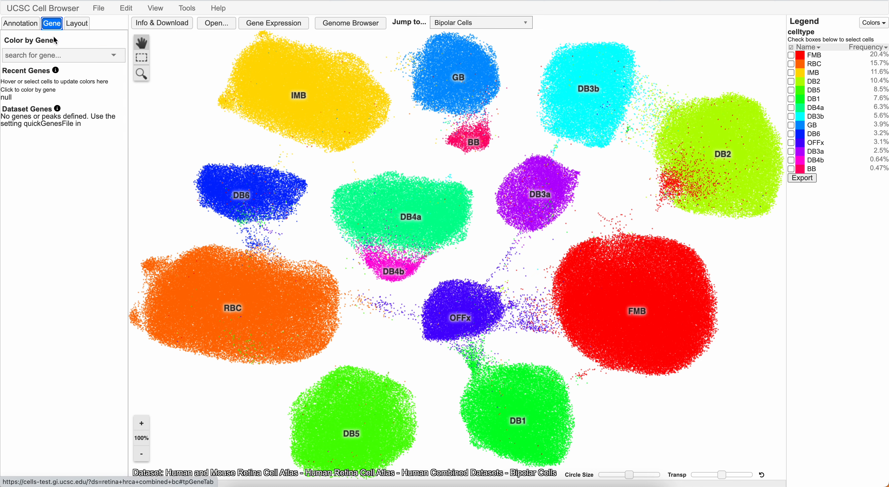
{"action": "left_click", "coordinate": [54, 54]}
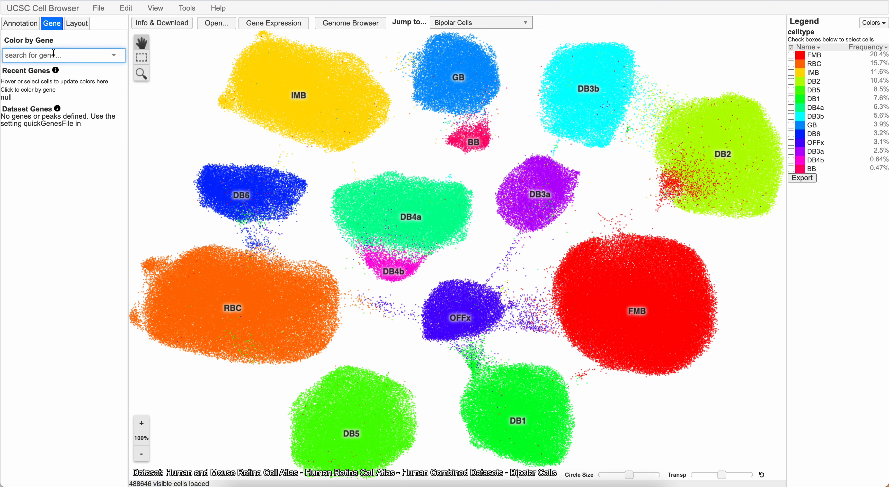
{"action": "type", "text": "meis2"}
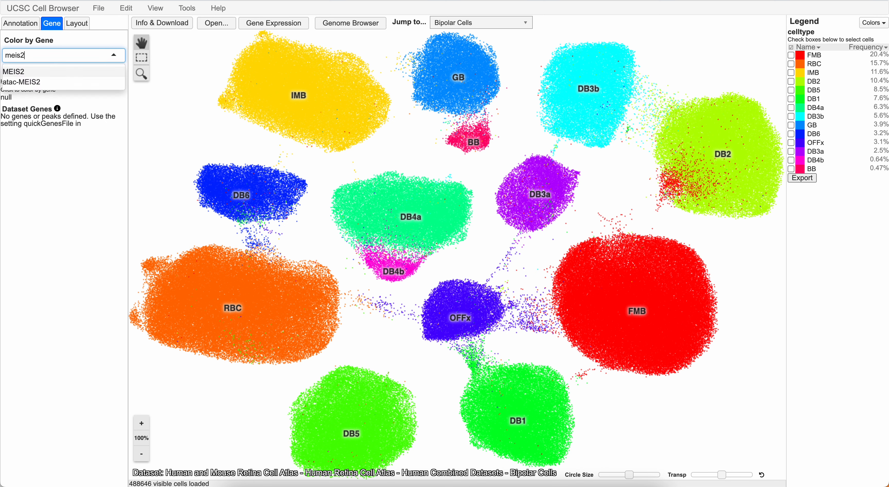
{"action": "left_click", "coordinate": [46, 73]}
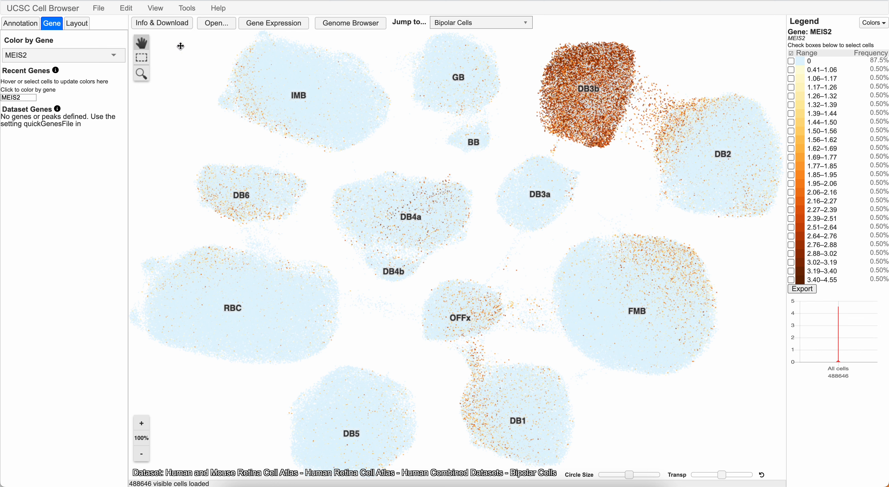
{"action": "left_click", "coordinate": [108, 13]}
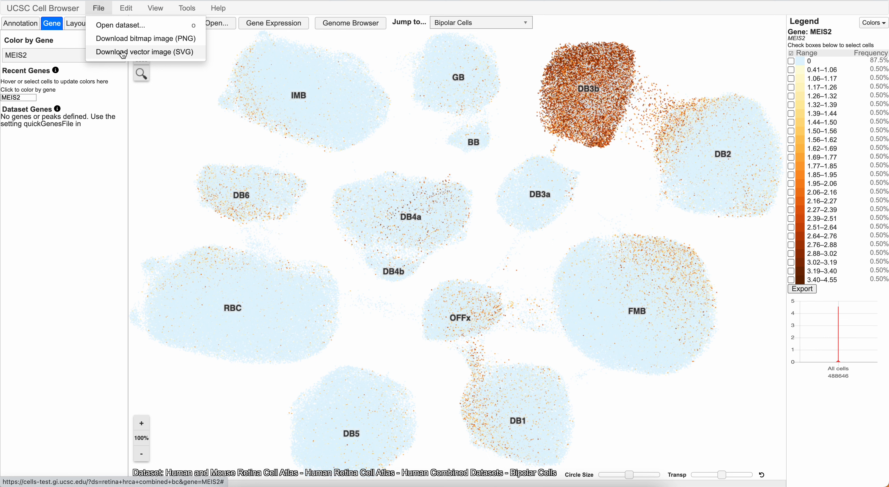
{"action": "left_click", "coordinate": [169, 111]}
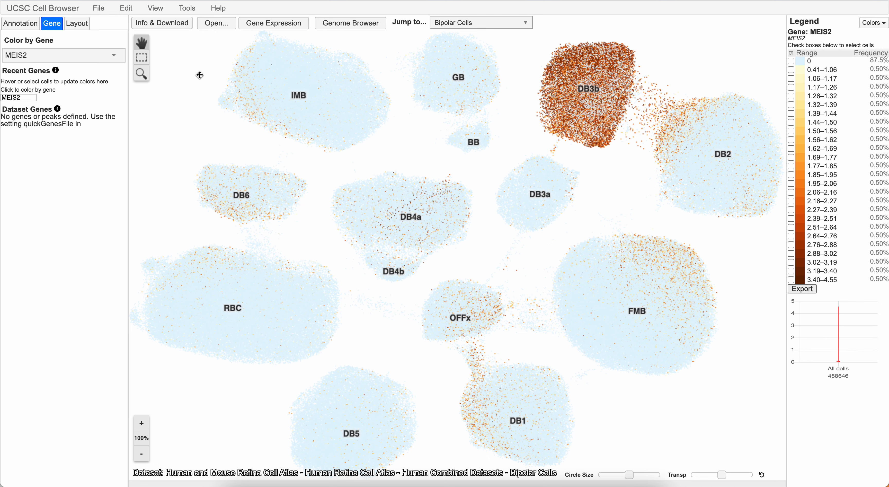
- Show violin plots of MEIS2 gene expression split by celltype, and close the plots after viewing them
{"action": "left_click", "coordinate": [270, 25]}
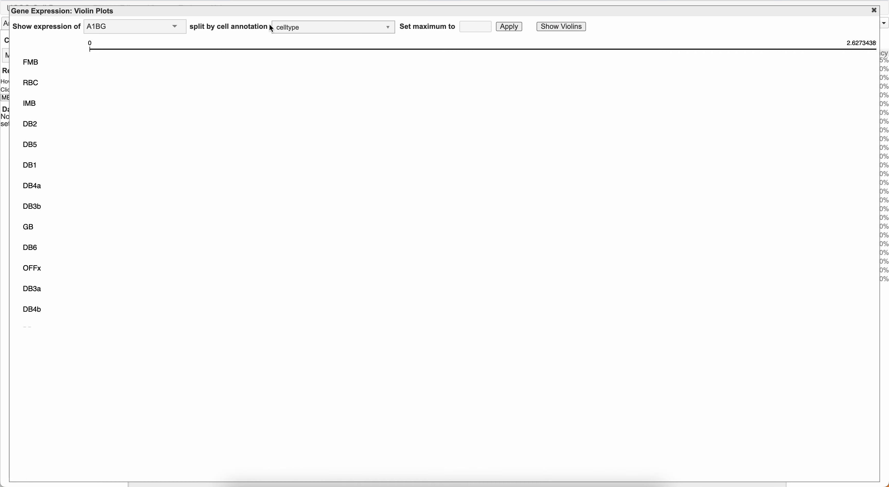
{"action": "left_click", "coordinate": [119, 27]}
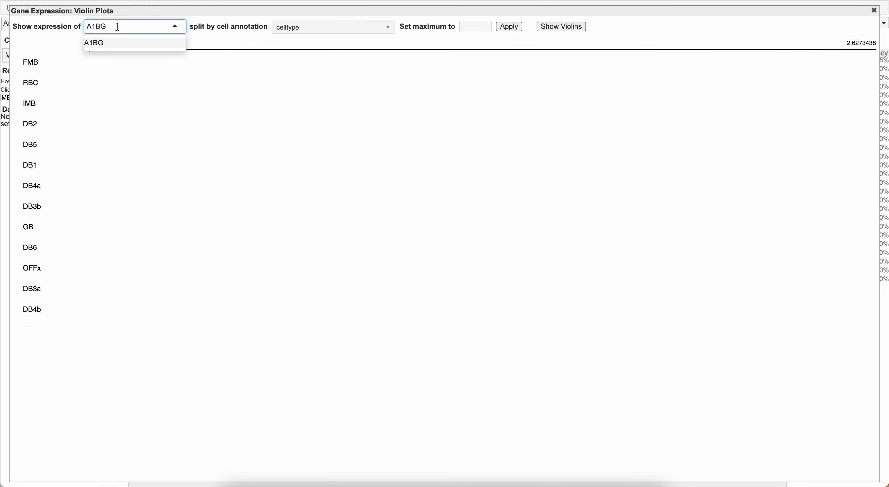
{"action": "key", "text": "BackSpace"}
{"action": "key", "text": "BackSpace"}
{"action": "key", "text": "BackSpace"}
{"action": "key", "text": "BackSpace"}
{"action": "type", "text": "meis2"}
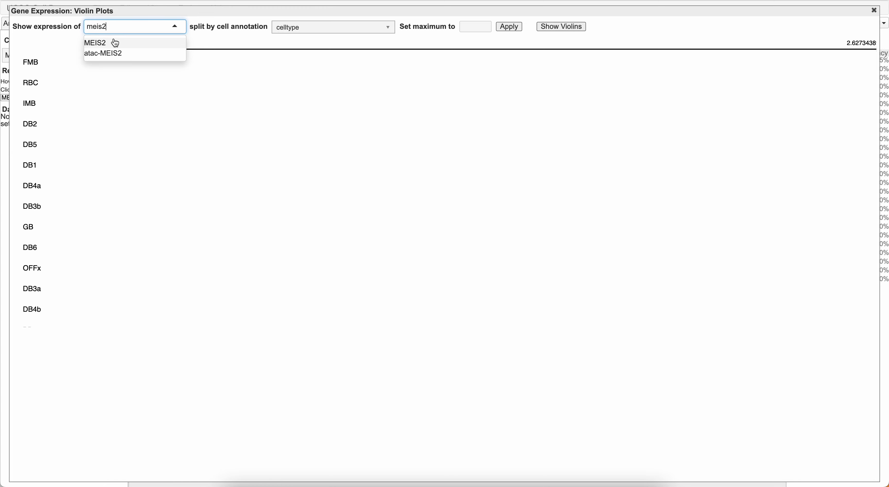
{"action": "left_click", "coordinate": [115, 42]}
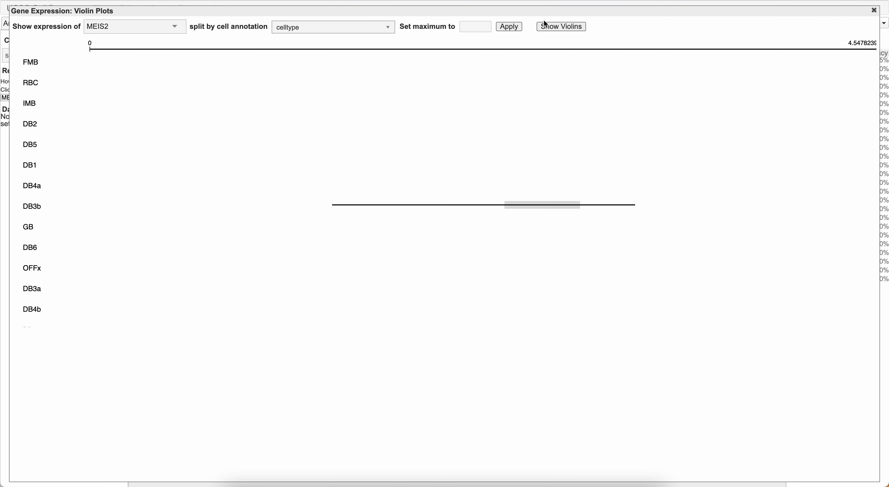
{"action": "left_click", "coordinate": [547, 29]}
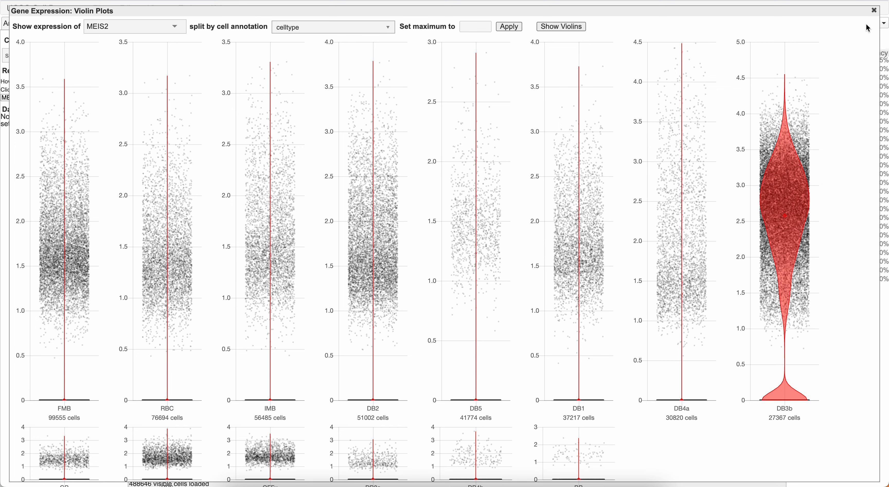
{"action": "left_click", "coordinate": [874, 11]}
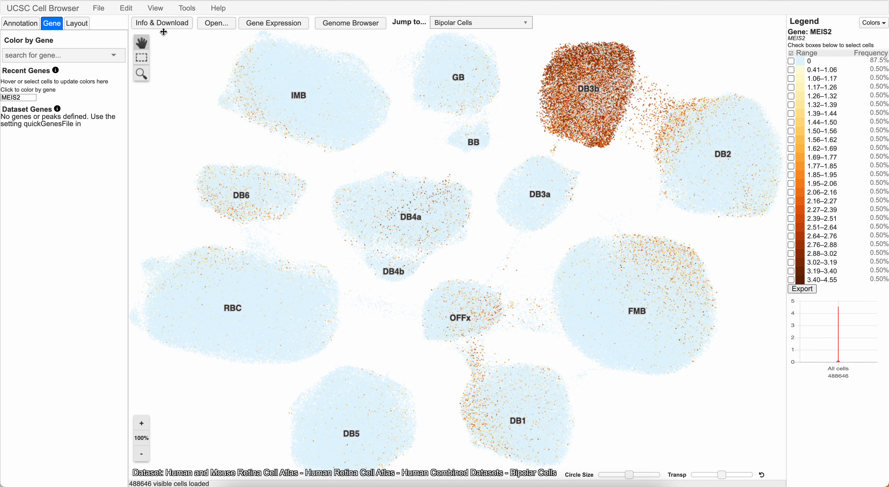
- Split the screen into two cell plots and color the first one by the gene MEIS2
{"action": "left_click", "coordinate": [156, 8]}
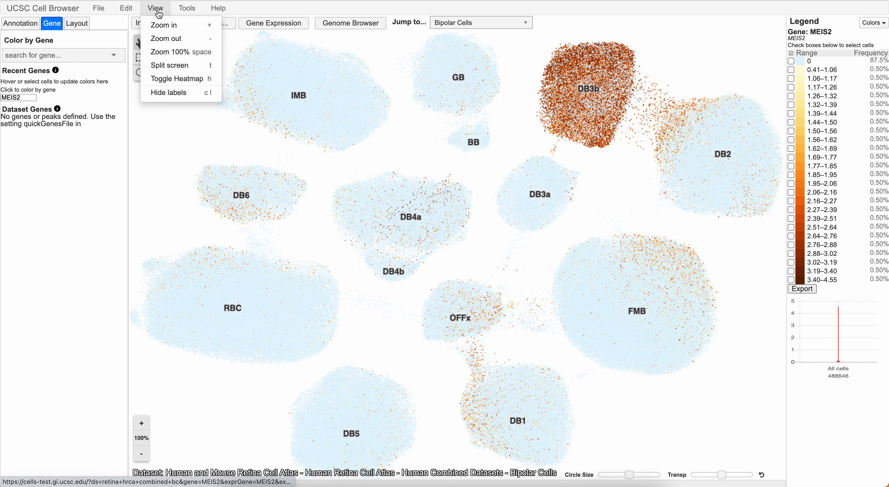
{"action": "left_click", "coordinate": [160, 65]}
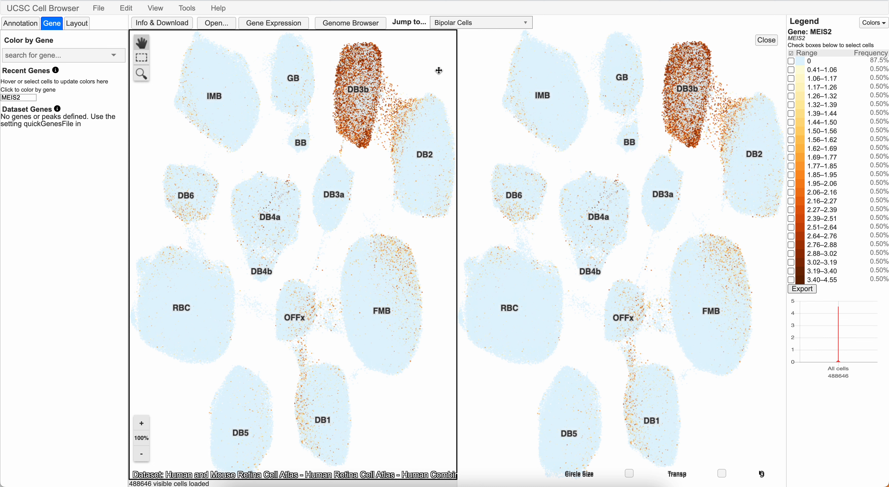
{"action": "left_click", "coordinate": [94, 57]}
{"action": "type", "text": "meis2"}
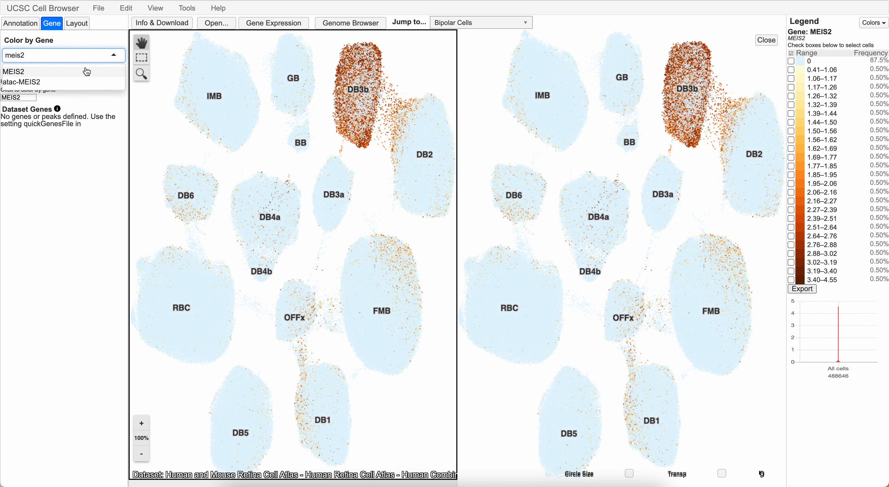
{"action": "left_click", "coordinate": [85, 71]}
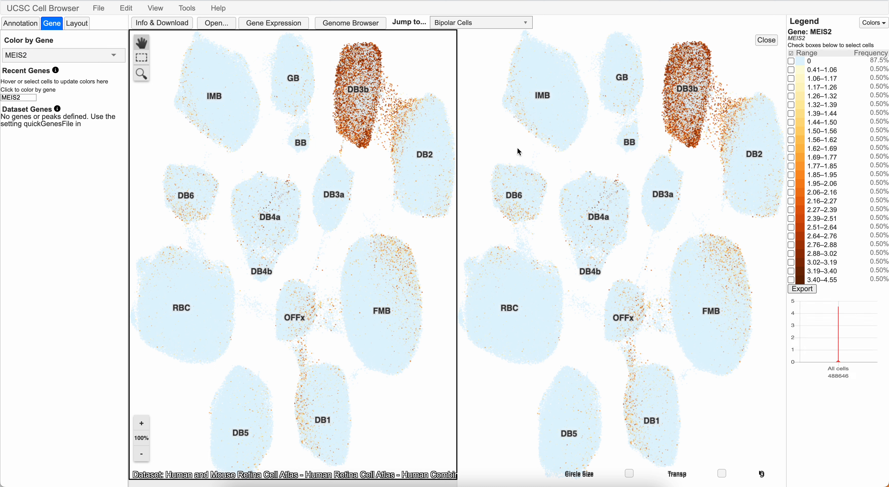
- Make the second cell plot active and color it by atac-MEIS2
{"action": "left_click", "coordinate": [492, 72]}
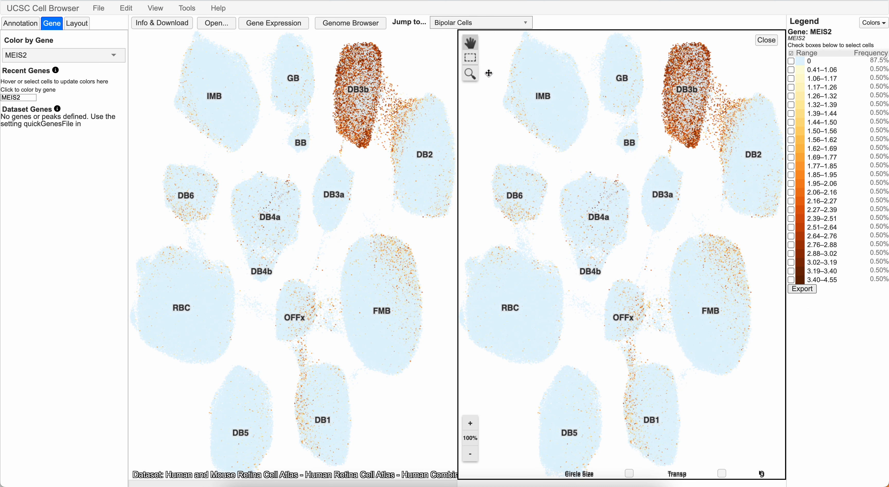
{"action": "left_click", "coordinate": [82, 54]}
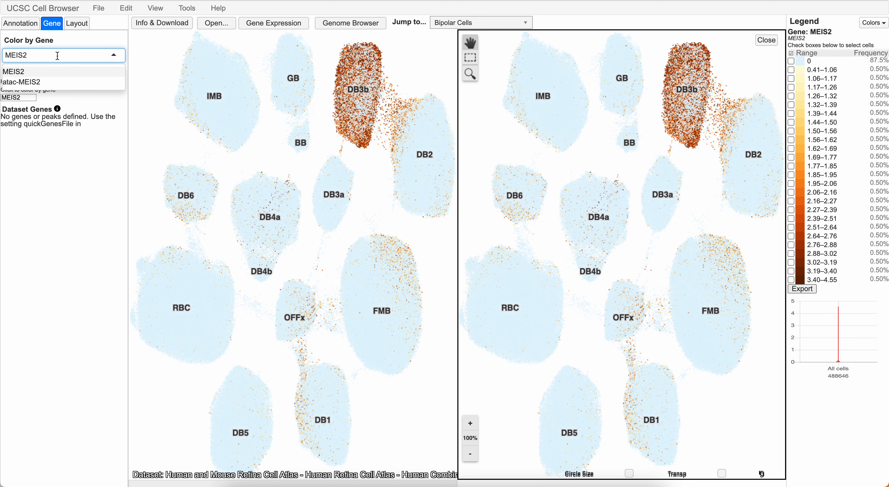
{"action": "left_click", "coordinate": [23, 86]}
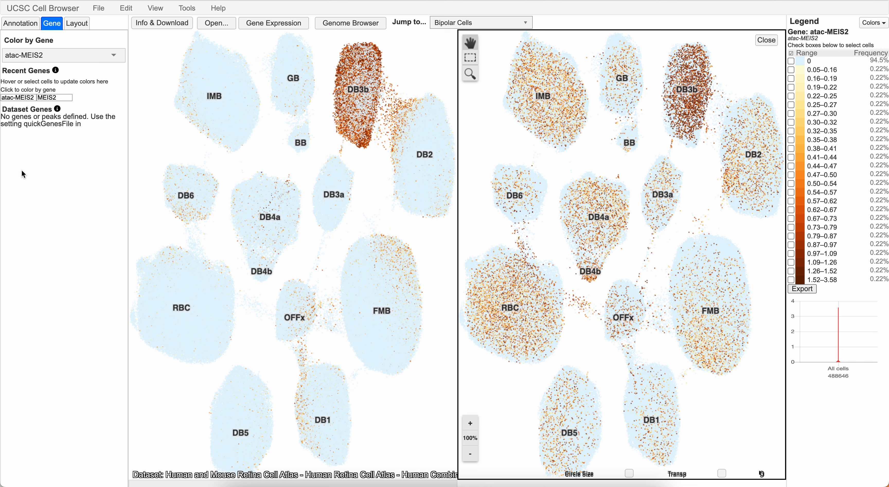
- Open the Human Combined Datasets collection information and follow its Track Hub link to the UCSC Genome Browser
{"action": "left_click", "coordinate": [98, 8]}
{"action": "left_click", "coordinate": [112, 25]}
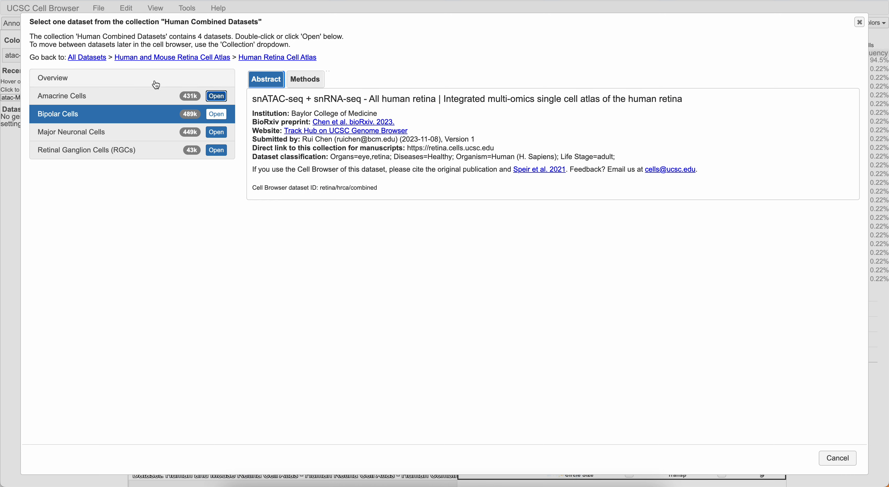
{"action": "left_click", "coordinate": [306, 133]}
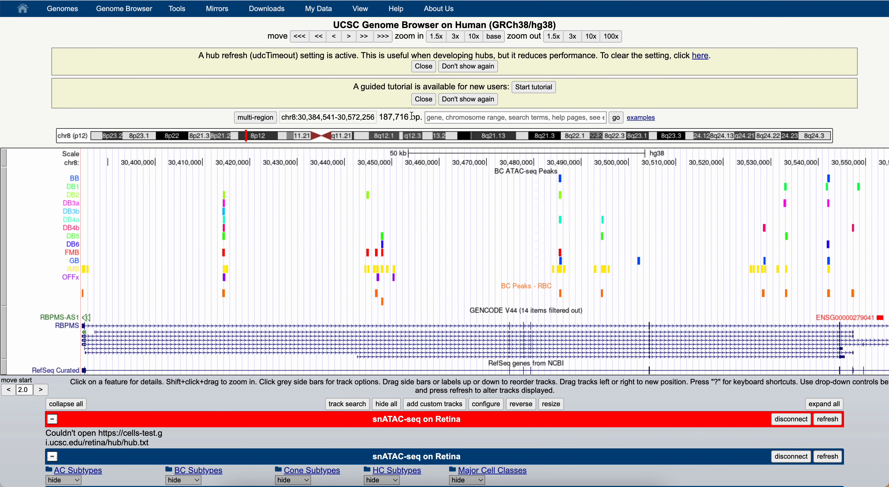
- Go to the MEIS2 gene on the human genome and zoom out 10x around it
{"action": "left_click", "coordinate": [427, 118]}
{"action": "type", "text": "me"}
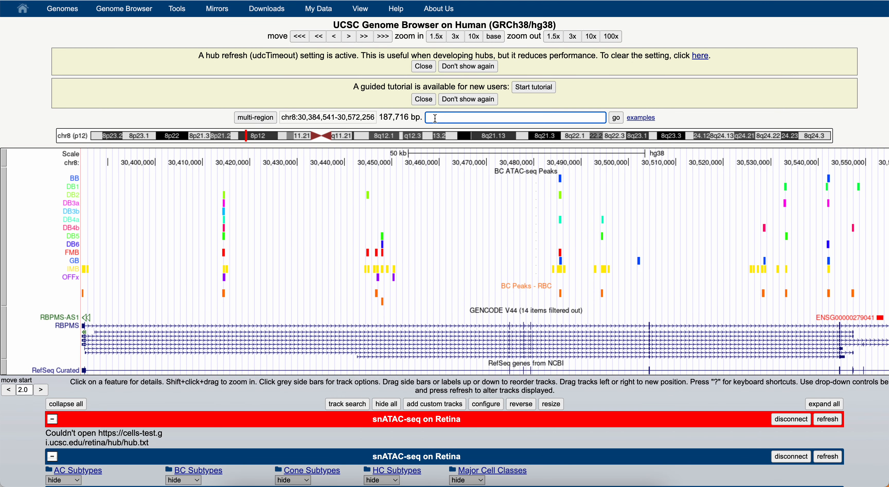
{"action": "type", "text": "is2"}
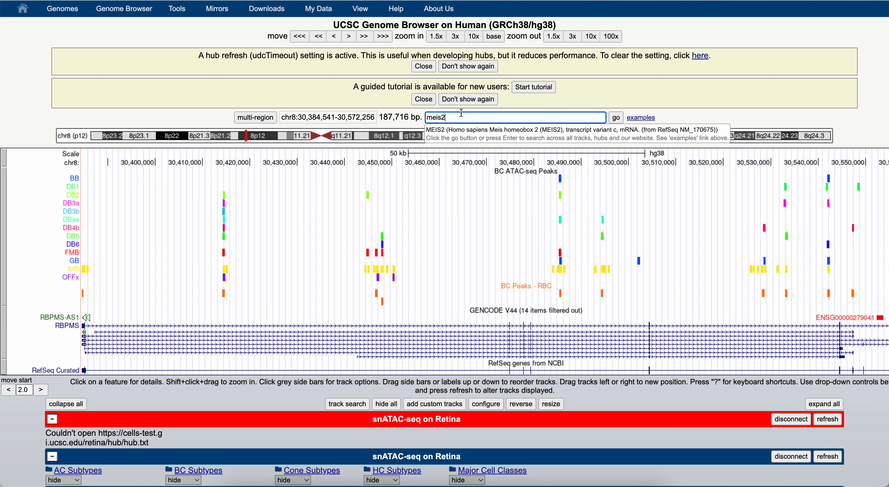
{"action": "left_click", "coordinate": [459, 131]}
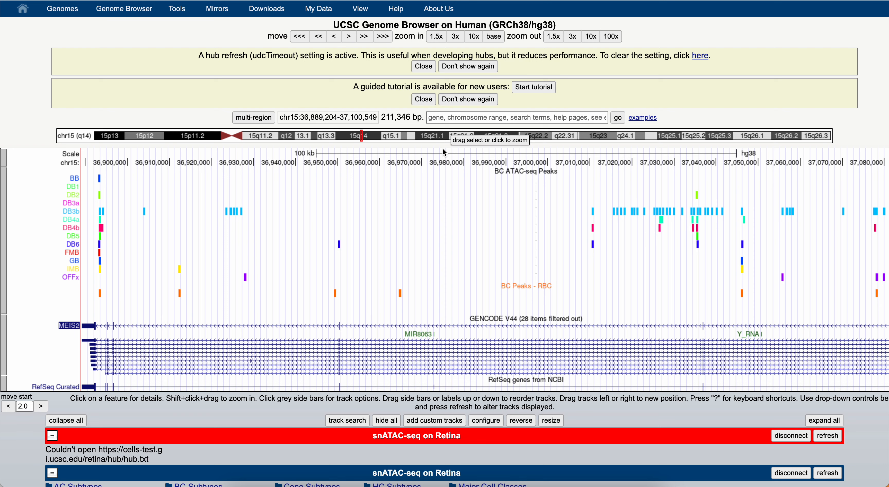
{"action": "left_click", "coordinate": [592, 40]}
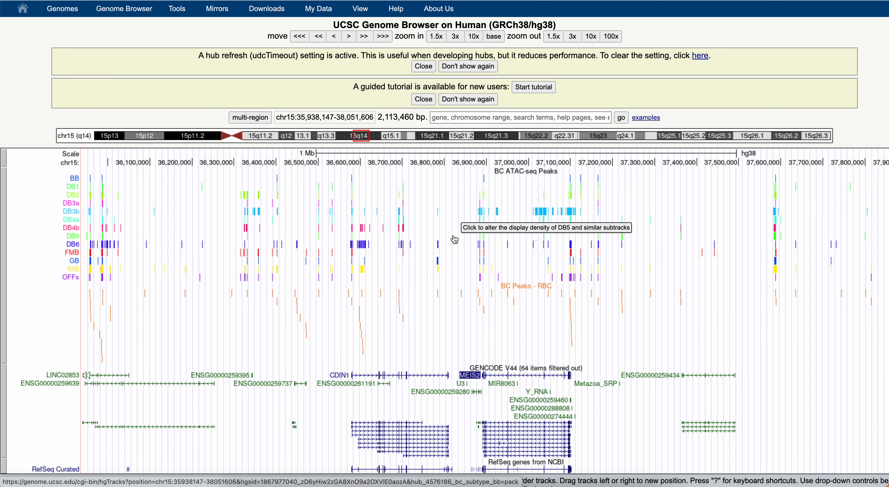
- Set the DB3b ATAC-seq peaks track to pack display and inspect its peaks around MEIS2
{"action": "right_click", "coordinate": [112, 215]}
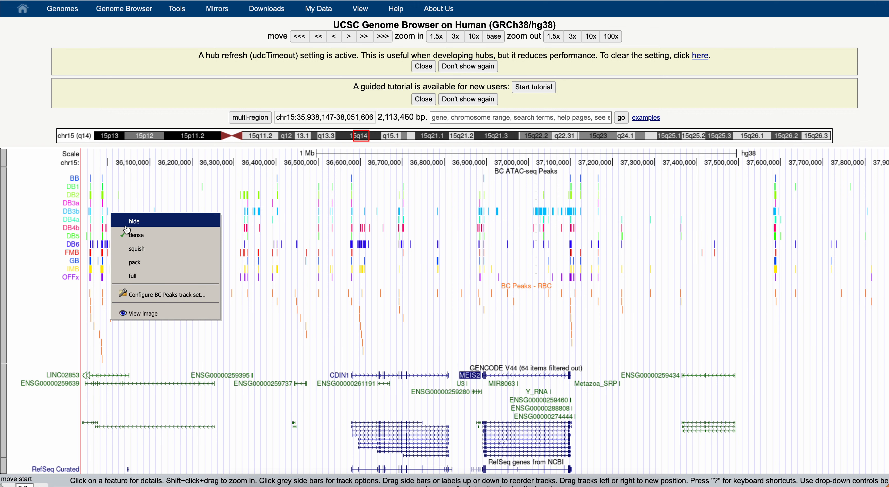
{"action": "left_click", "coordinate": [135, 262]}
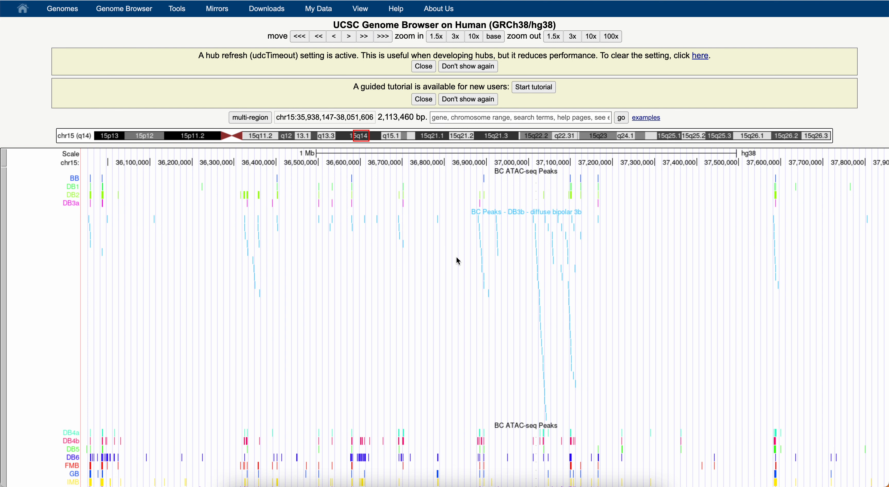
{"action": "scroll", "coordinate": [462, 252], "scroll_direction": "up", "scroll_amount": 1}
{"action": "scroll", "coordinate": [462, 253], "scroll_direction": "down", "scroll_amount": 5}
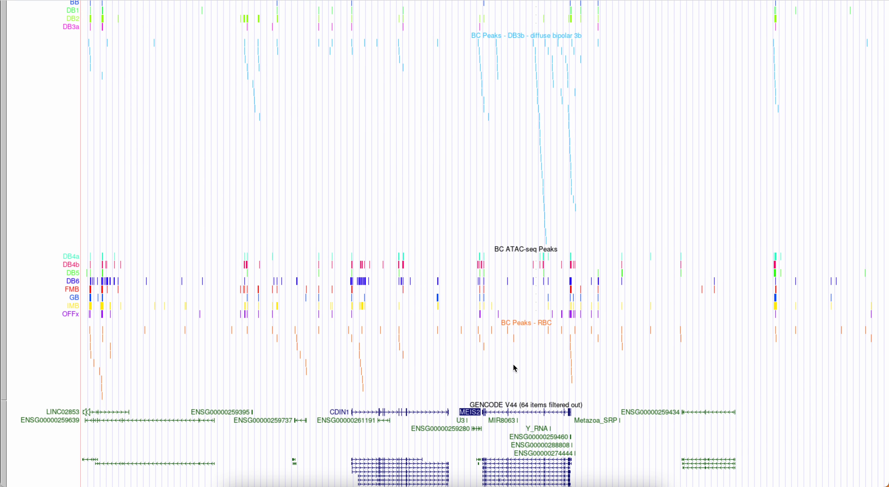
{"action": "scroll", "coordinate": [509, 357], "scroll_direction": "up", "scroll_amount": 5}
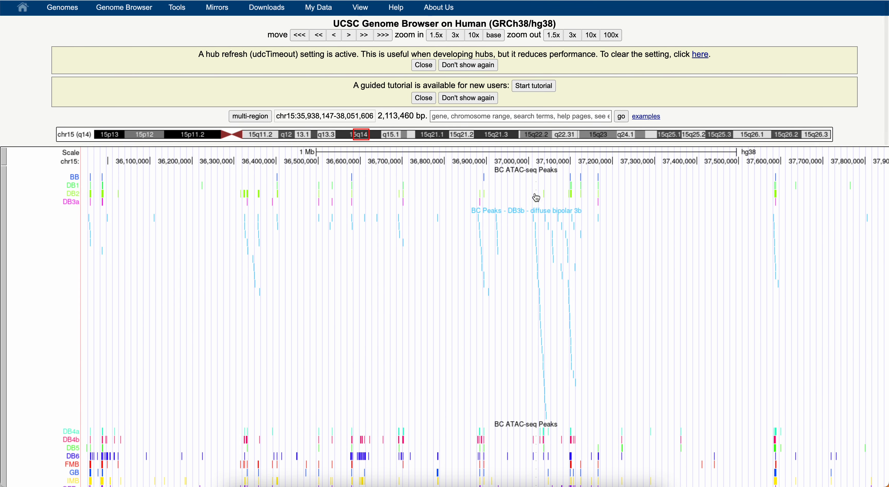